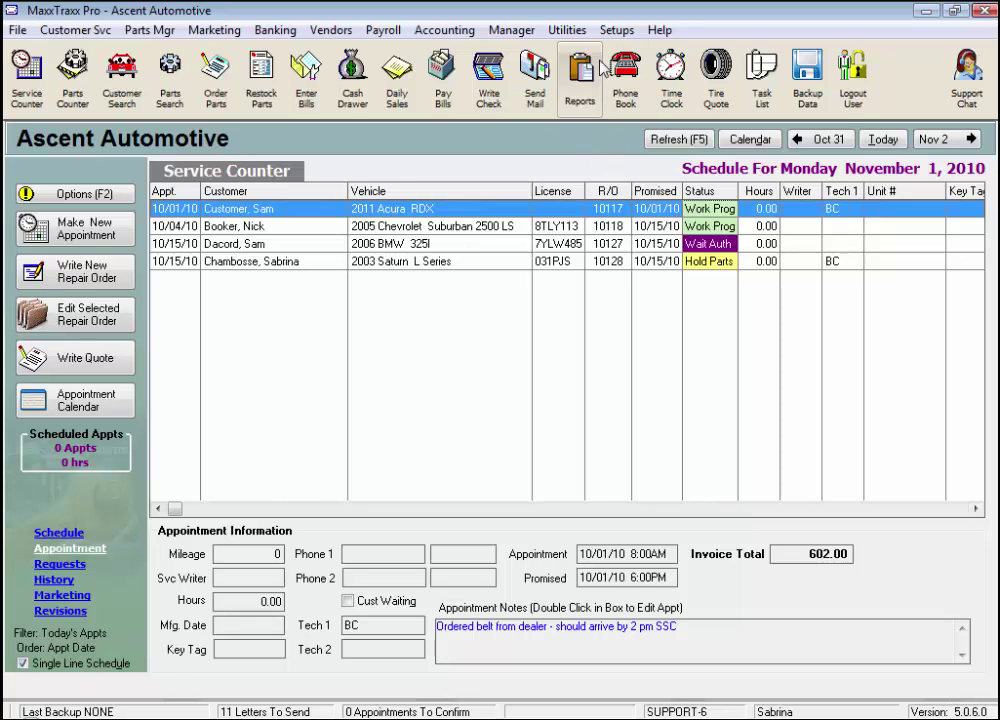
Show the Setups menu options, including electronic ordering, over the Service Counter schedule
{"action": "left_click", "coordinate": [616, 30]}
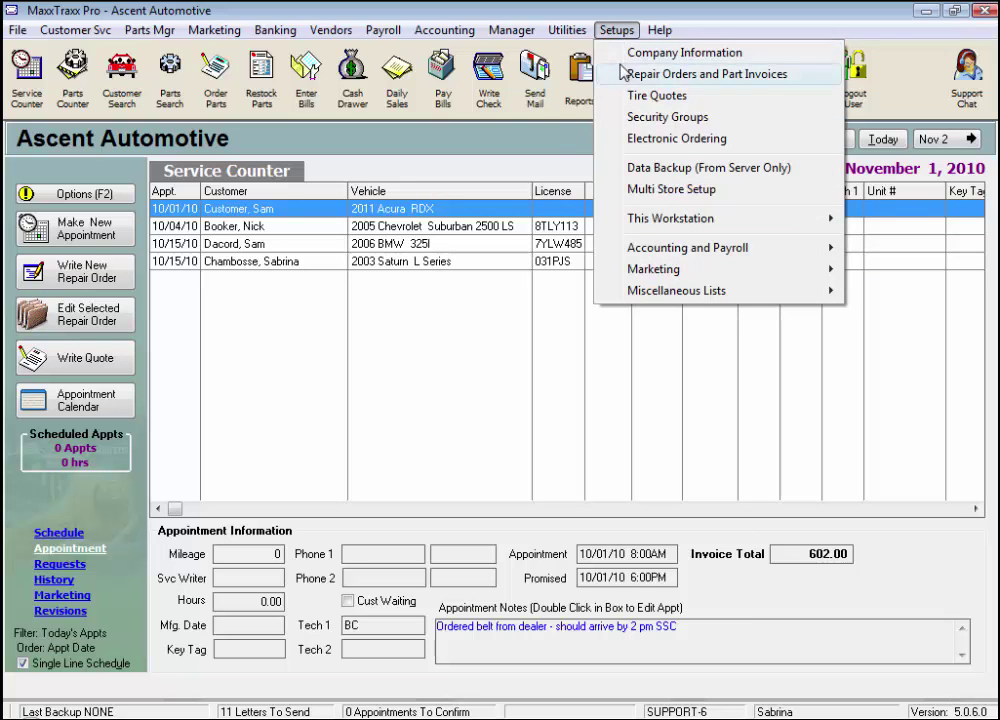
{"action": "left_click", "coordinate": [617, 143]}
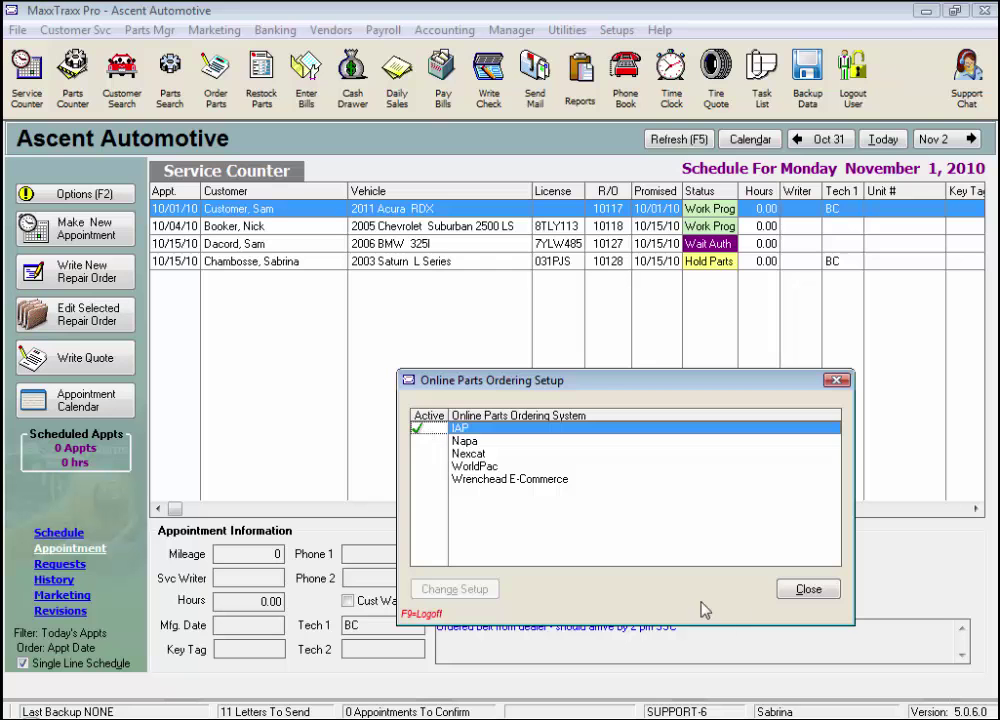
{"action": "left_click", "coordinate": [808, 591]}
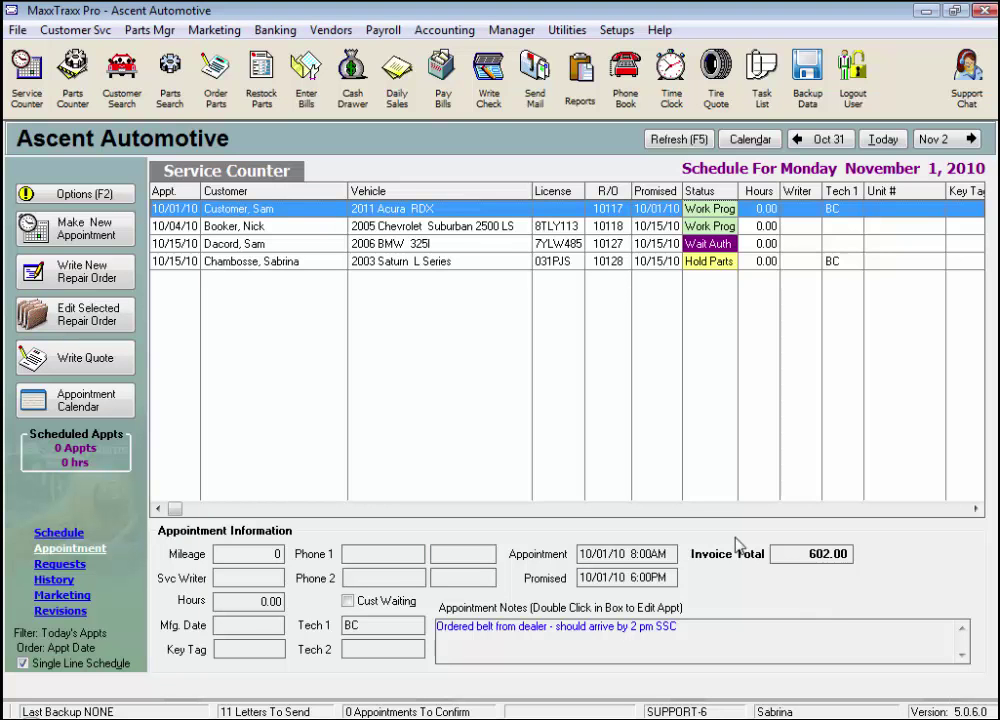
Open the Accounts Payable Vendor List and search it for 'AutoZone'
{"action": "left_click", "coordinate": [331, 31]}
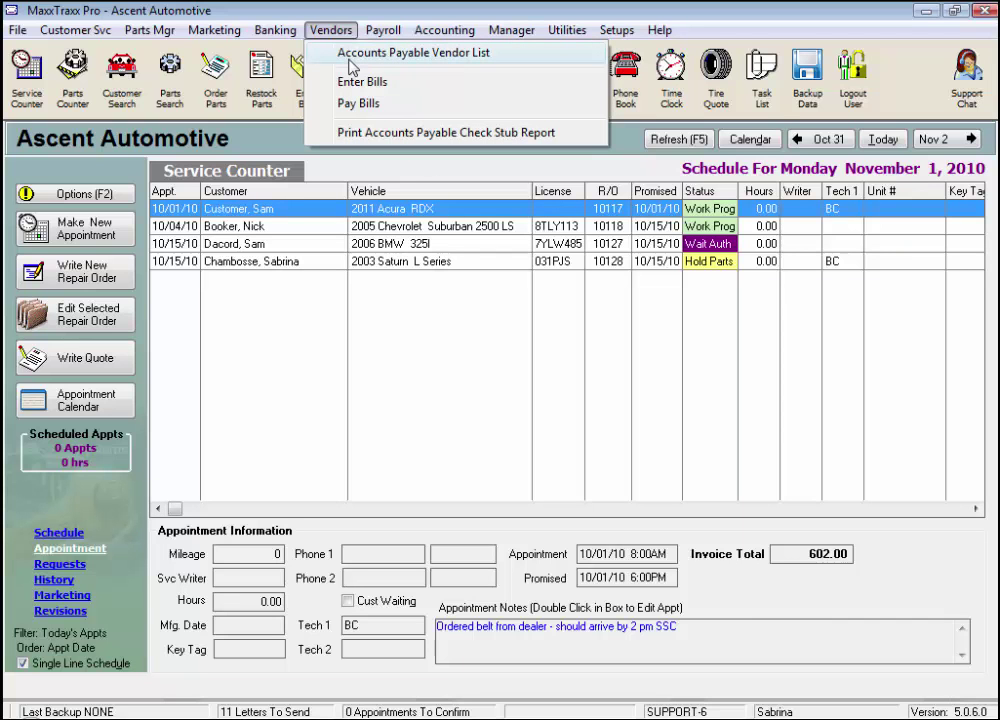
{"action": "left_click", "coordinate": [350, 56]}
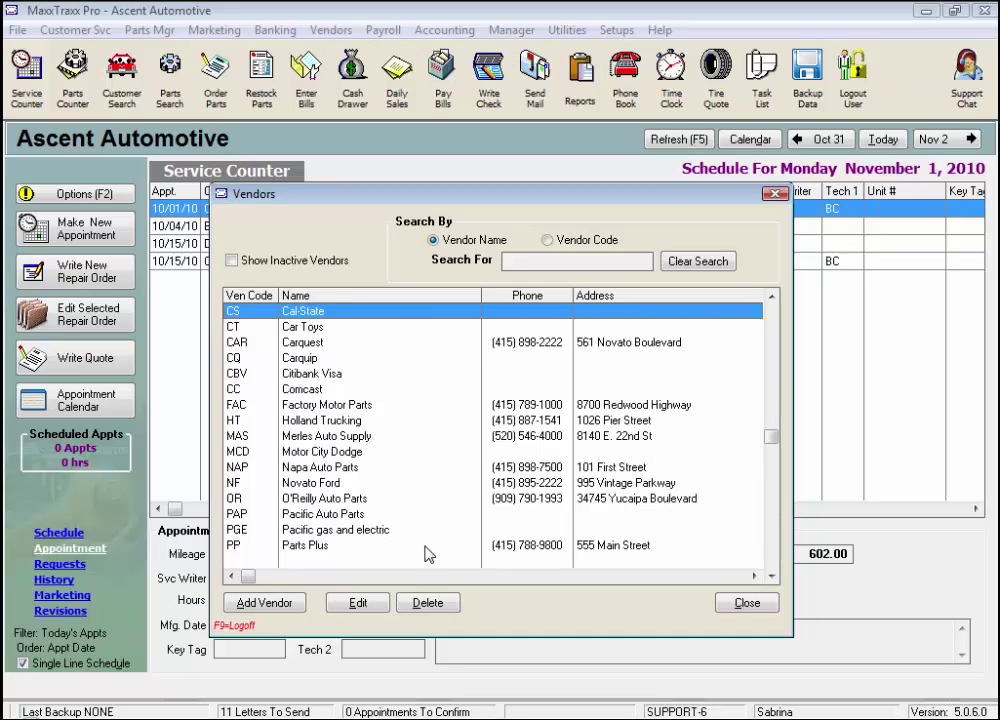
{"action": "type", "text": "Aut"}
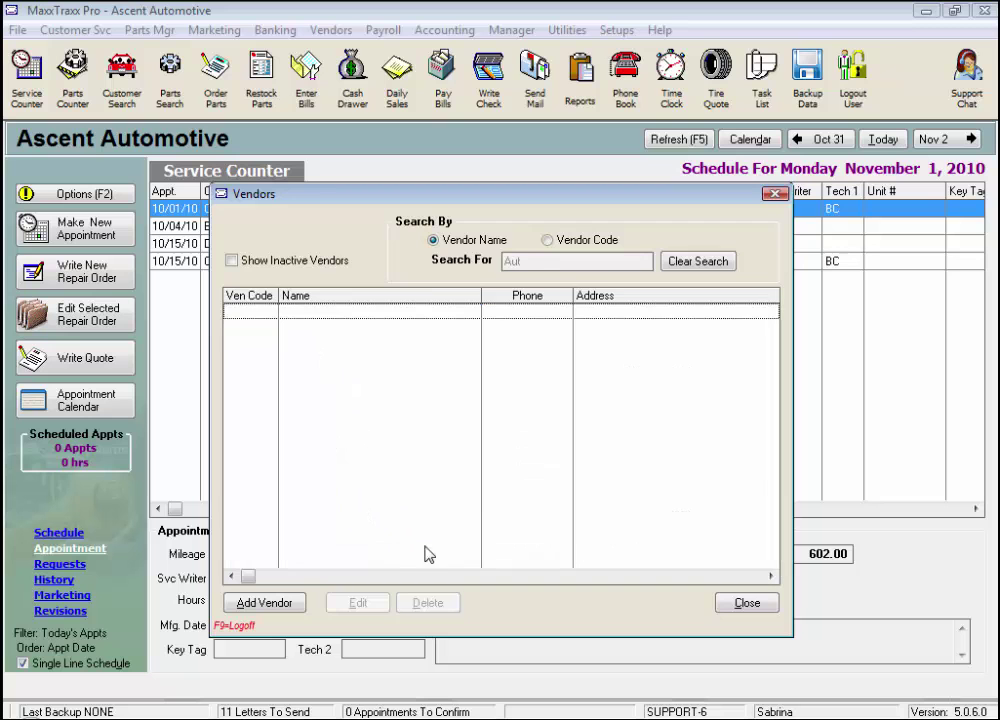
{"action": "type", "text": "oZone"}
Add a new vendor with company 'Autozone' and vendor code 'AZ'
{"action": "left_click", "coordinate": [288, 604]}
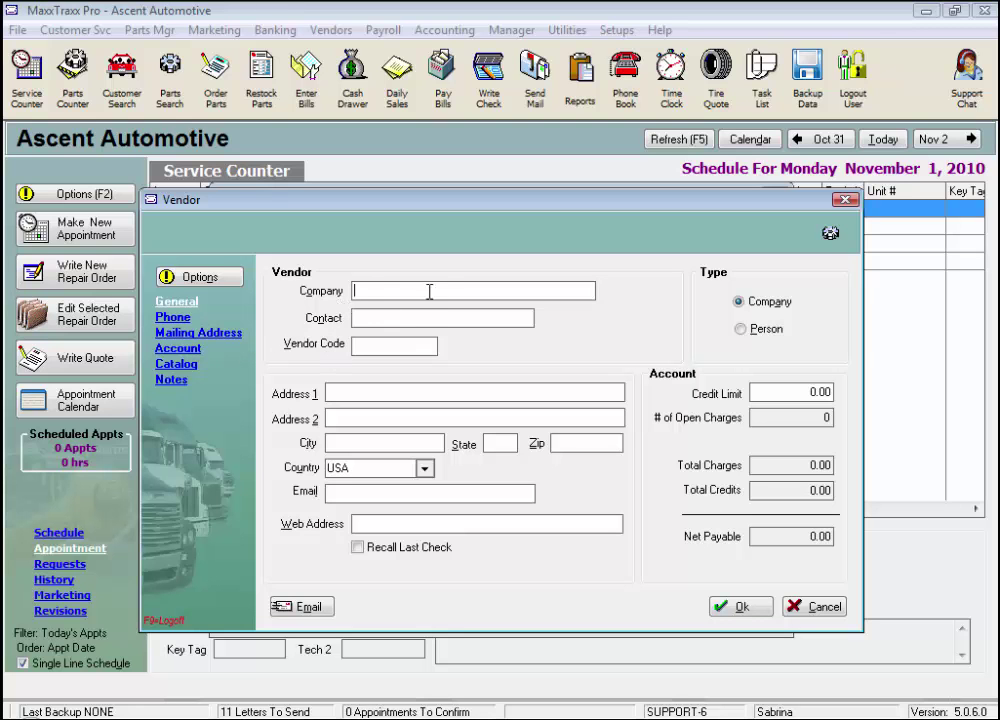
{"action": "type", "text": "zone"}
{"action": "left_click", "coordinate": [402, 345]}
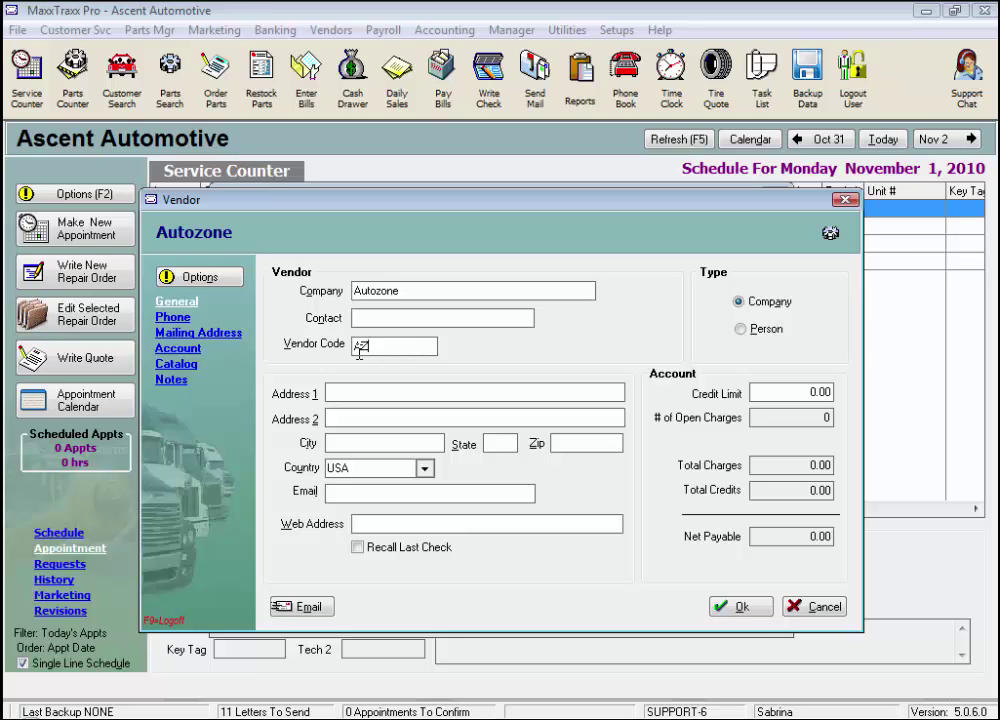
Assign the IAP catalog to the vendor and enter the catalog account user name and password
{"action": "left_click", "coordinate": [180, 365]}
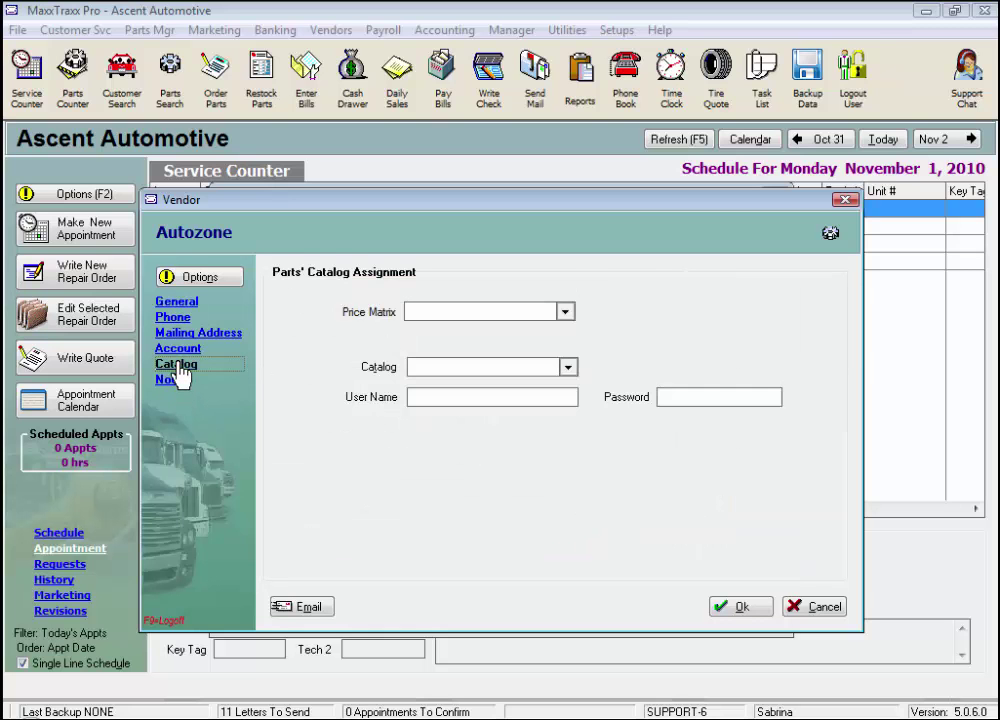
{"action": "left_click", "coordinate": [567, 367]}
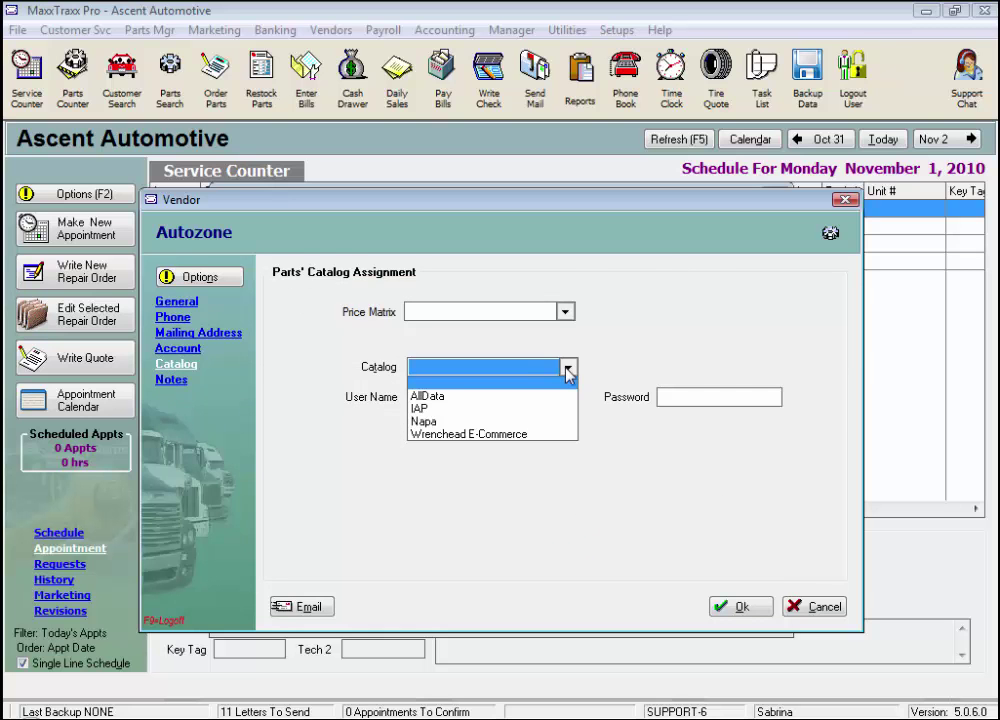
{"action": "left_click", "coordinate": [419, 409]}
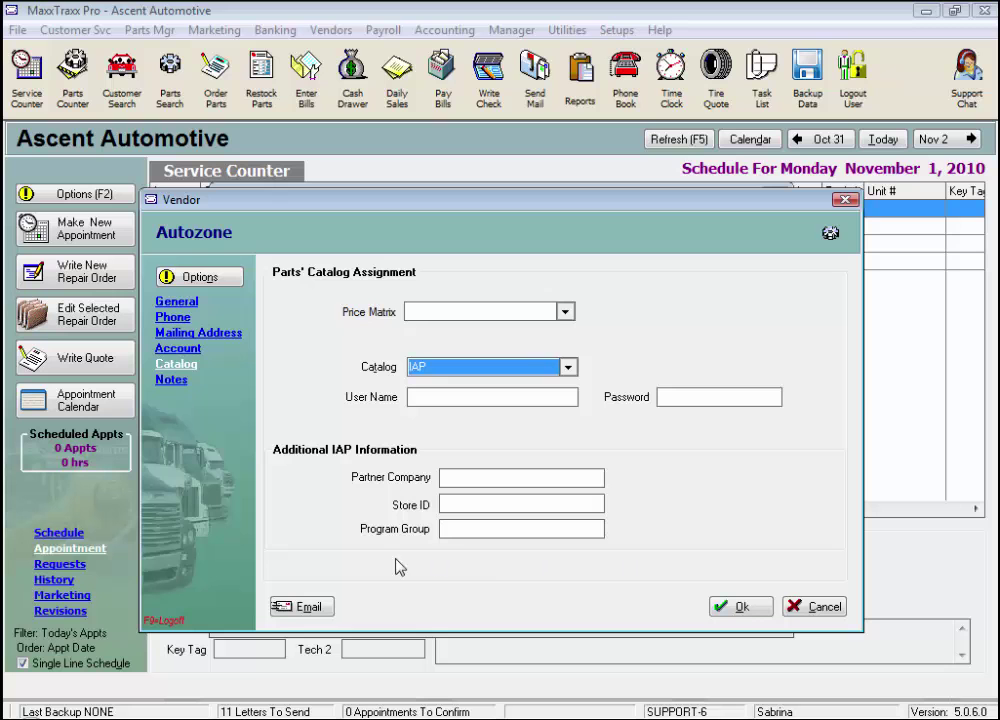
{"action": "left_click", "coordinate": [457, 398]}
{"action": "left_click", "coordinate": [680, 398]}
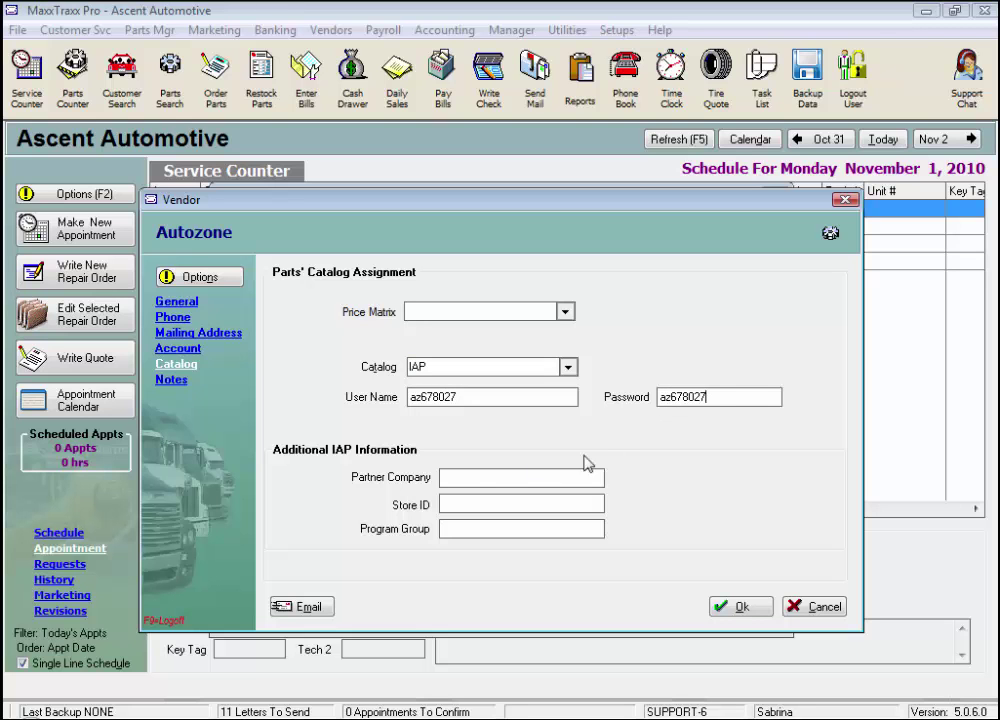
Set partner company AutoZone, store ID ZONE, program group IAP, and Jobber Pricing, then save the vendor
{"action": "left_click", "coordinate": [453, 478]}
{"action": "type", "text": "Aut"}
{"action": "left_click", "coordinate": [455, 504]}
{"action": "type", "text": "ZONE"}
{"action": "left_click", "coordinate": [475, 522]}
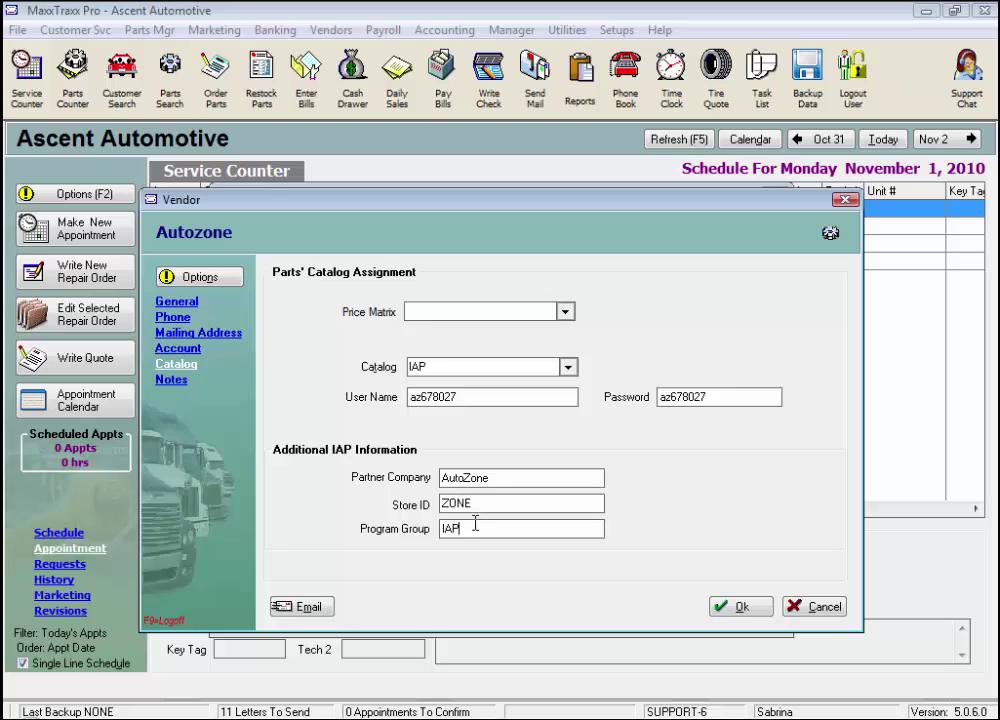
{"action": "left_click", "coordinate": [566, 312]}
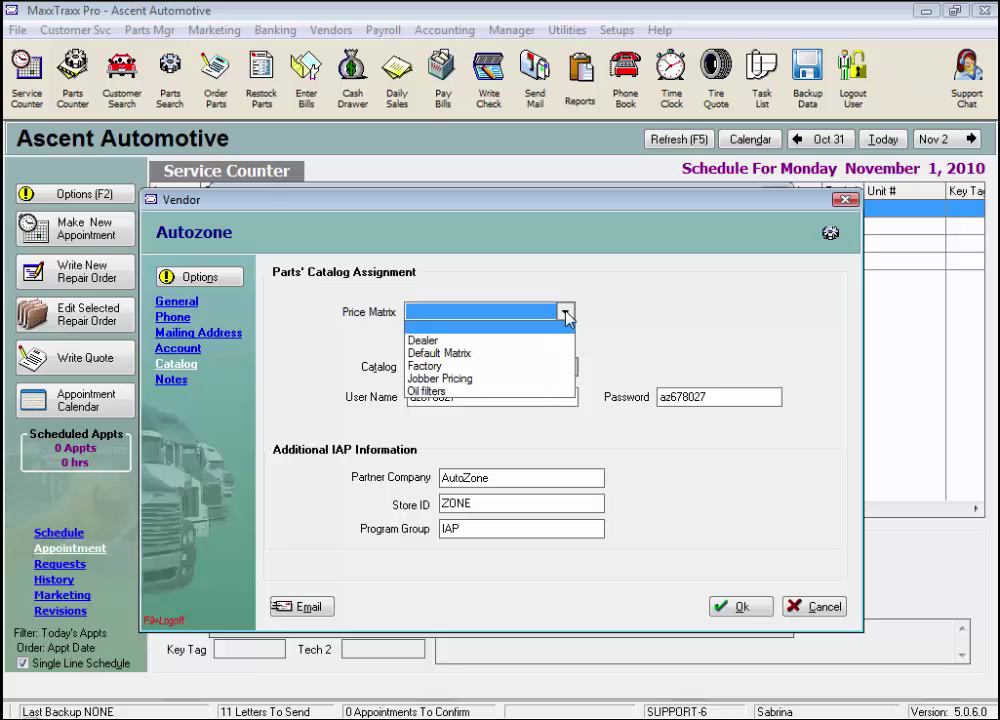
{"action": "left_click", "coordinate": [482, 380]}
{"action": "left_click", "coordinate": [732, 605]}
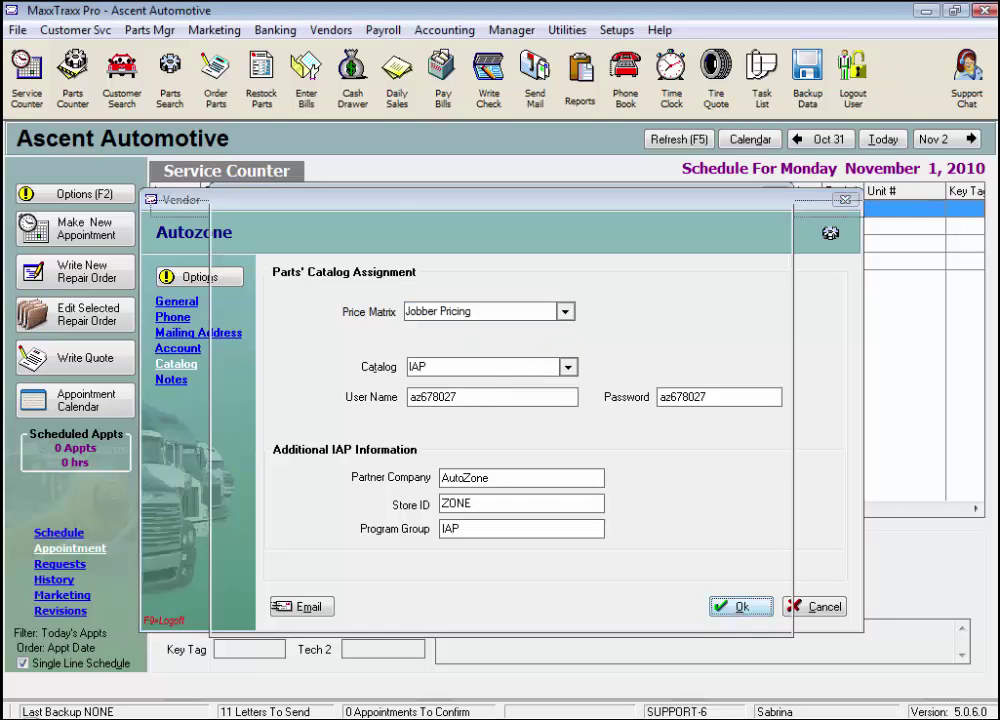
Open repair order 10128 for the Saturn and add a part from the Autozone catalog
{"action": "double_click", "coordinate": [428, 260]}
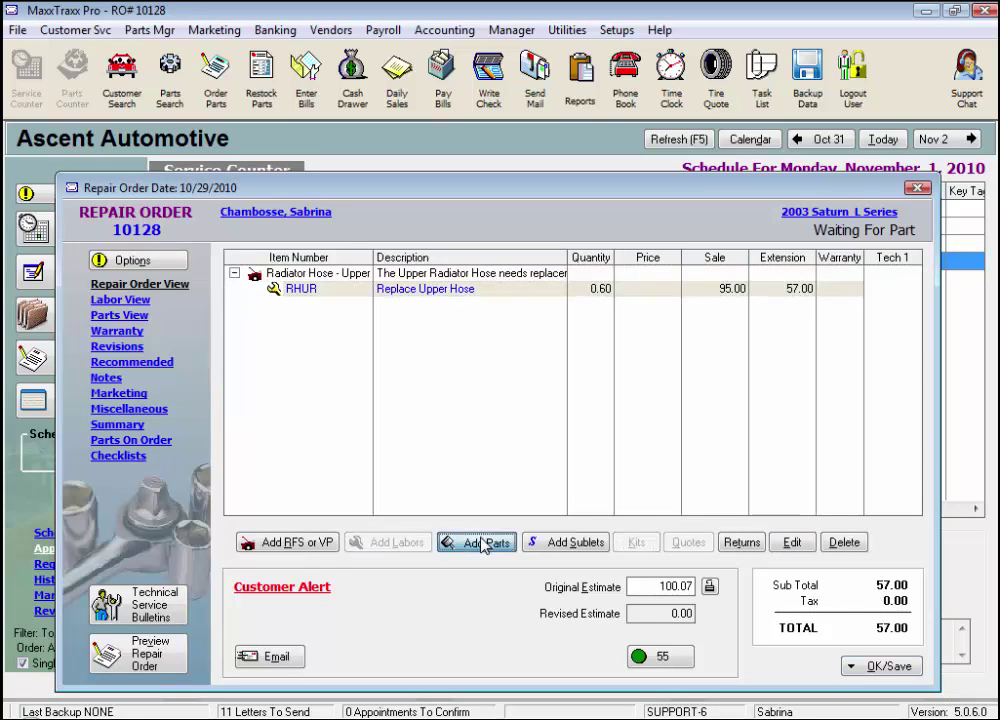
{"action": "left_click", "coordinate": [480, 542]}
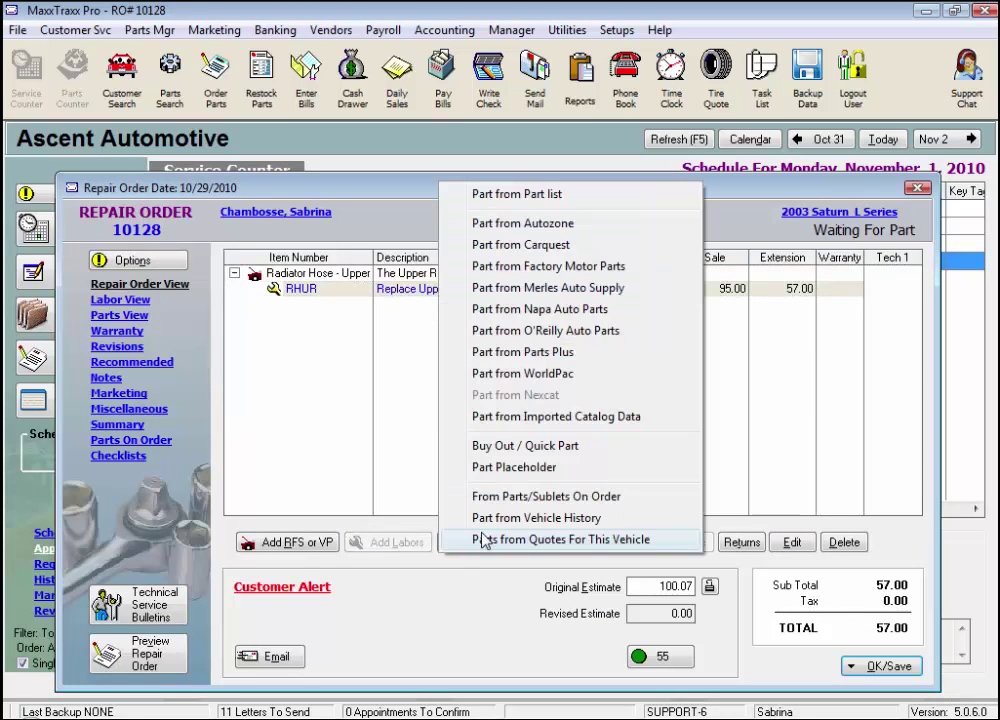
{"action": "left_click", "coordinate": [606, 233]}
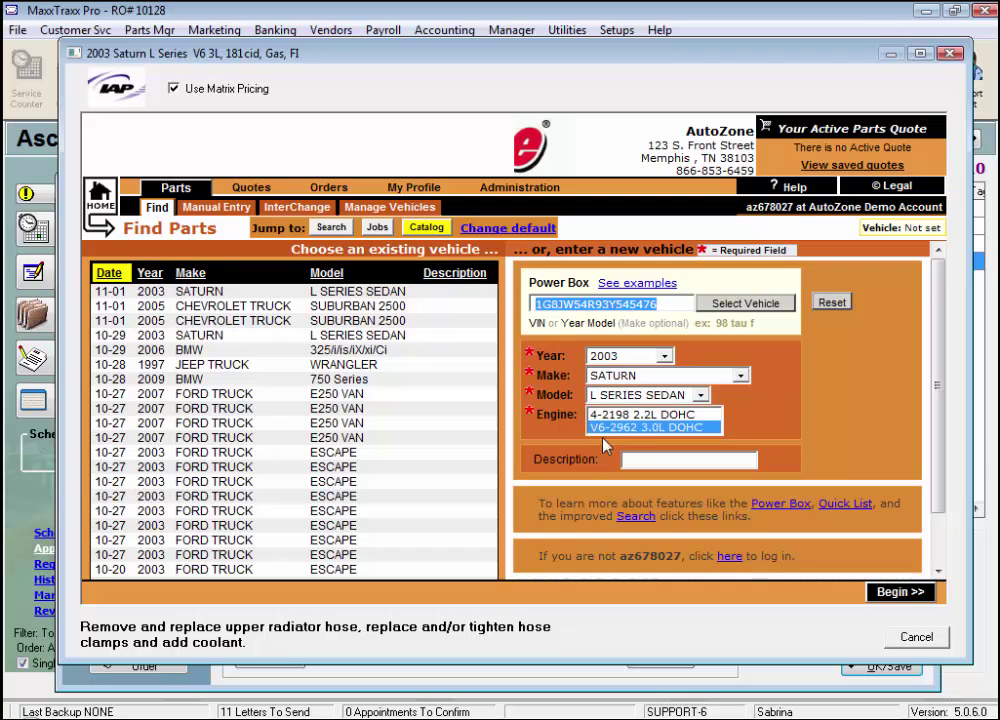
List parts under Belts & Cooling > Hoses > Upper Radiator Hoses for the 2003 Saturn
{"action": "left_click", "coordinate": [890, 594]}
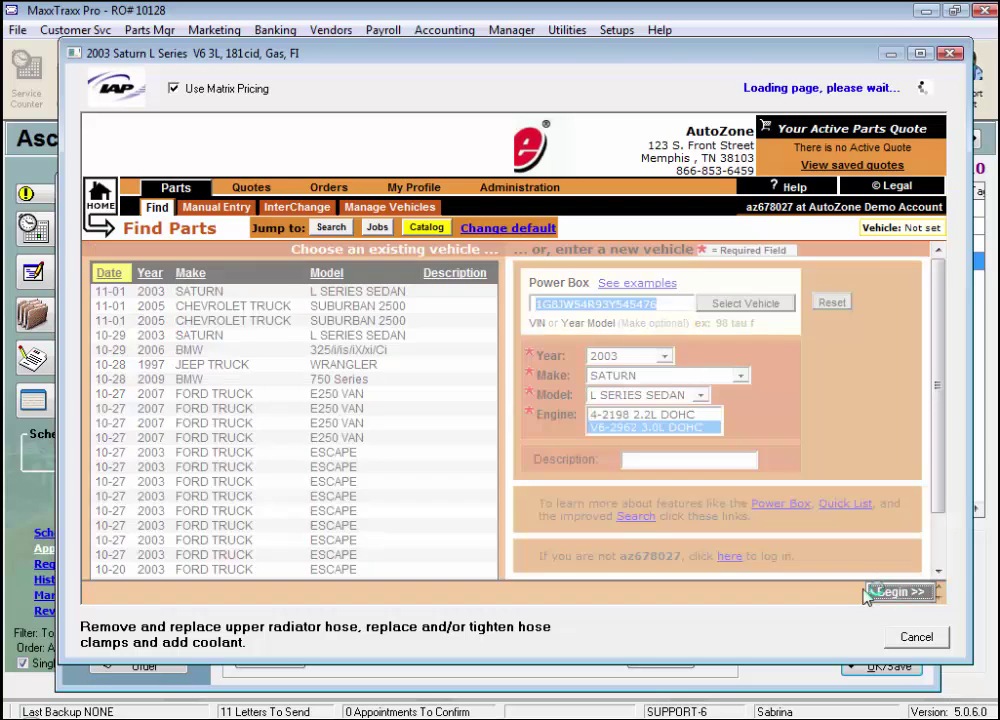
{"action": "left_click", "coordinate": [107, 301]}
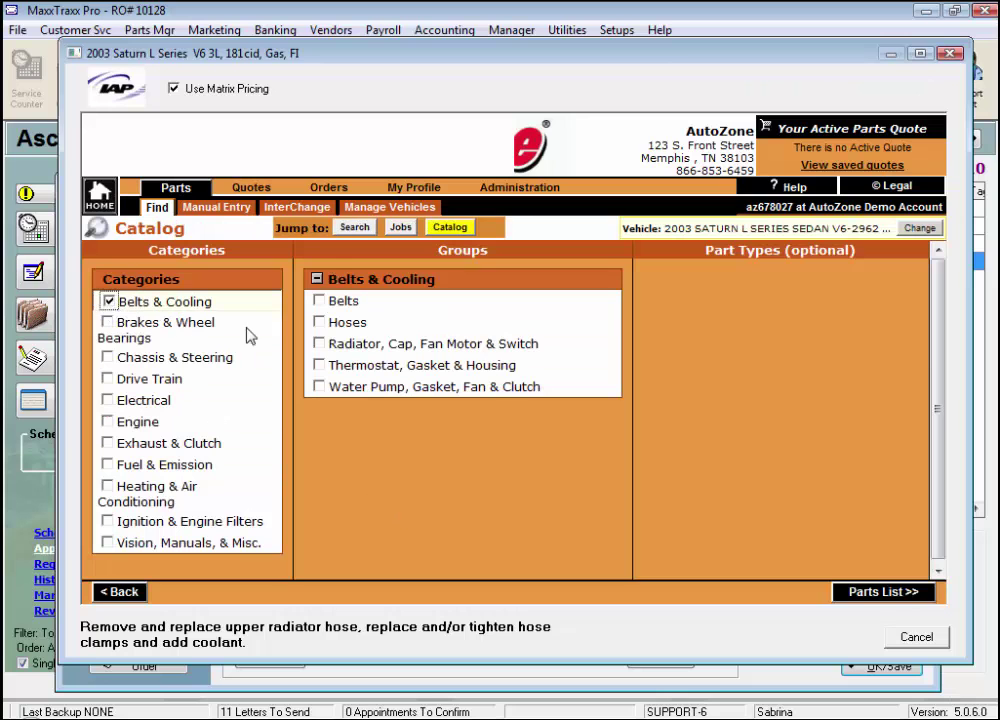
{"action": "left_click", "coordinate": [320, 323]}
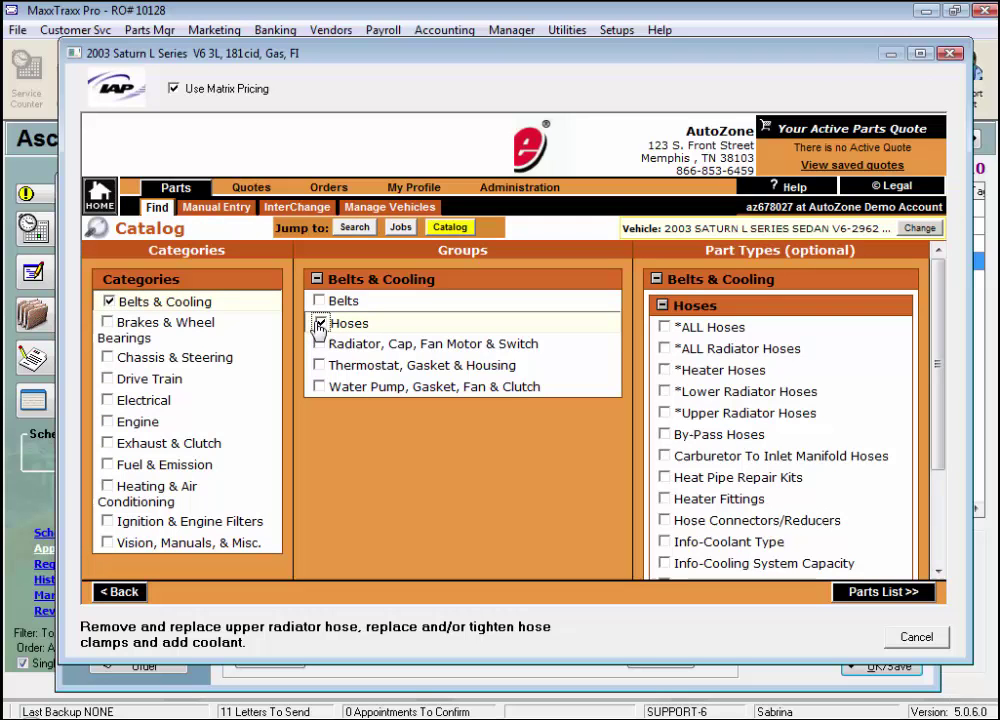
{"action": "left_click", "coordinate": [665, 413]}
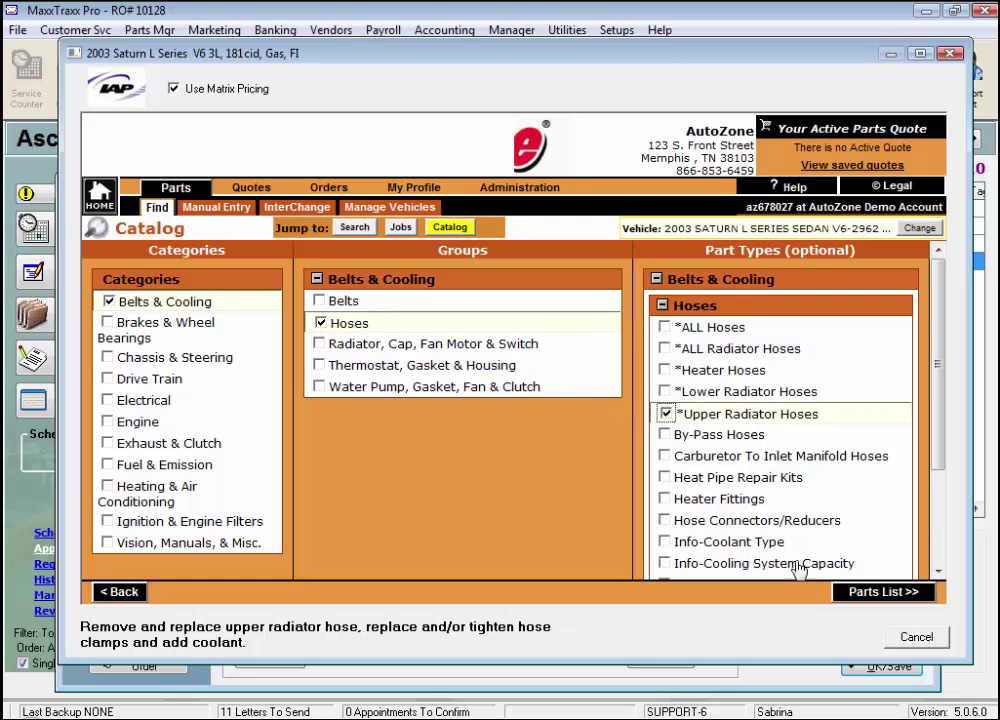
{"action": "left_click", "coordinate": [898, 597]}
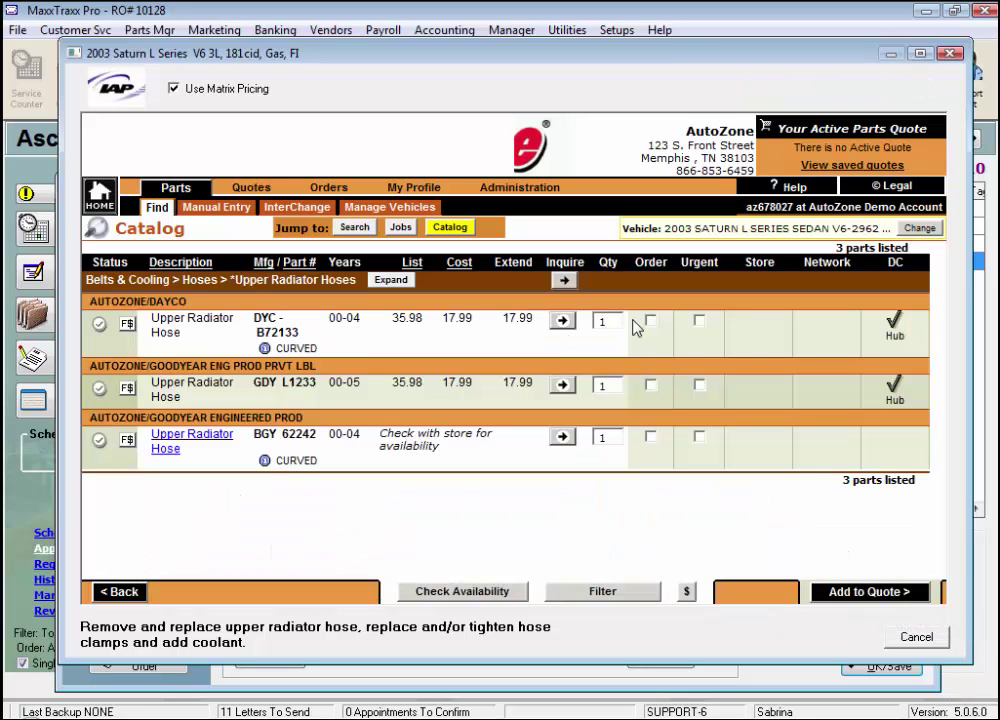
Quote the Dayco DYC-B72133 upper radiator hose and transfer the quote to the repair order
{"action": "left_click", "coordinate": [651, 322]}
{"action": "left_click", "coordinate": [873, 594]}
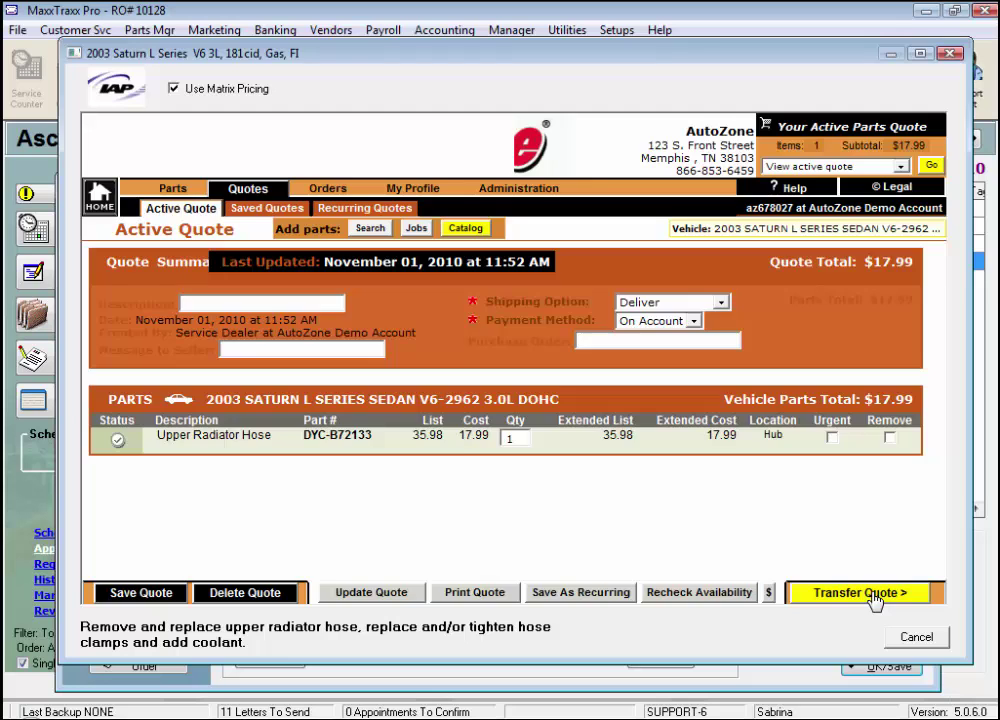
{"action": "left_click", "coordinate": [873, 595]}
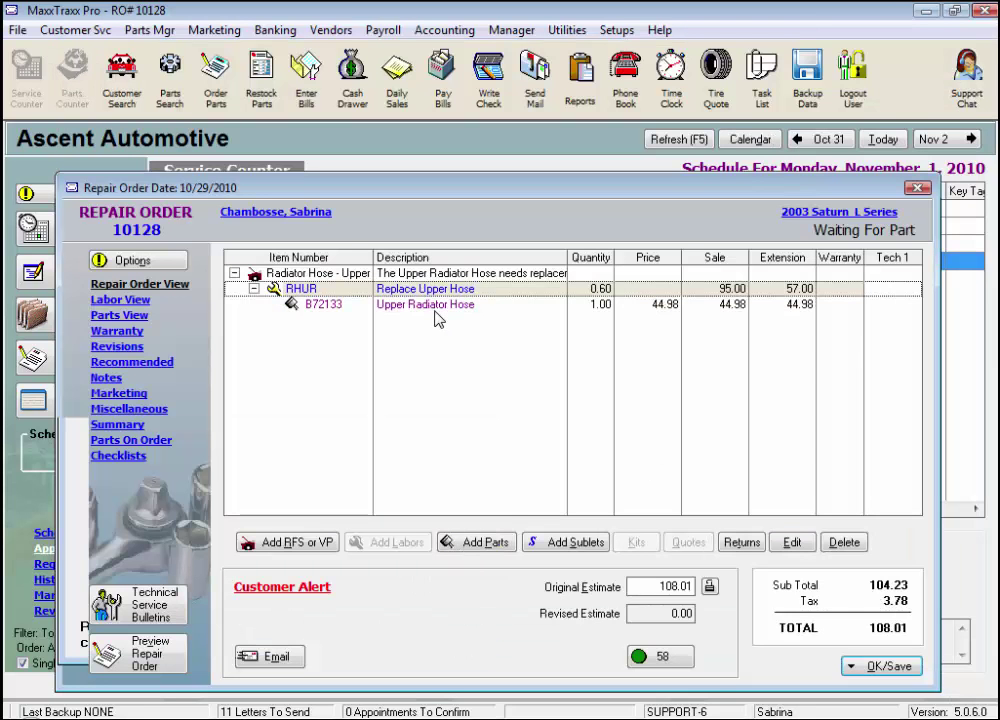
Save repair order 10128 without printing and order hose B72133 from Autozone
{"action": "left_click", "coordinate": [900, 668]}
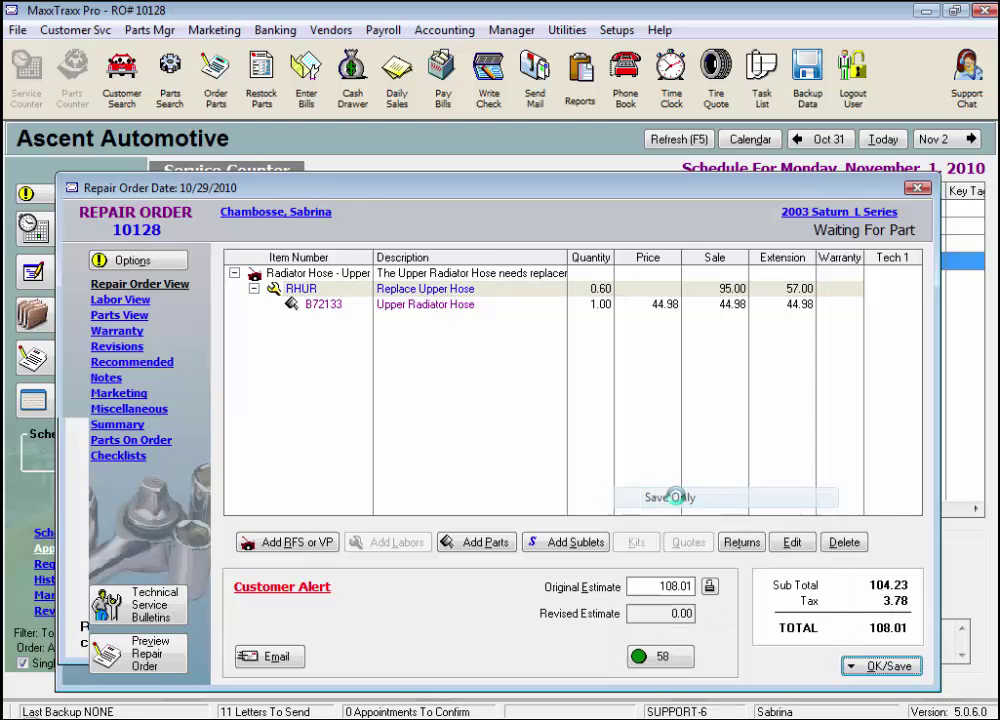
{"action": "left_click", "coordinate": [665, 498]}
{"action": "left_click", "coordinate": [169, 347]}
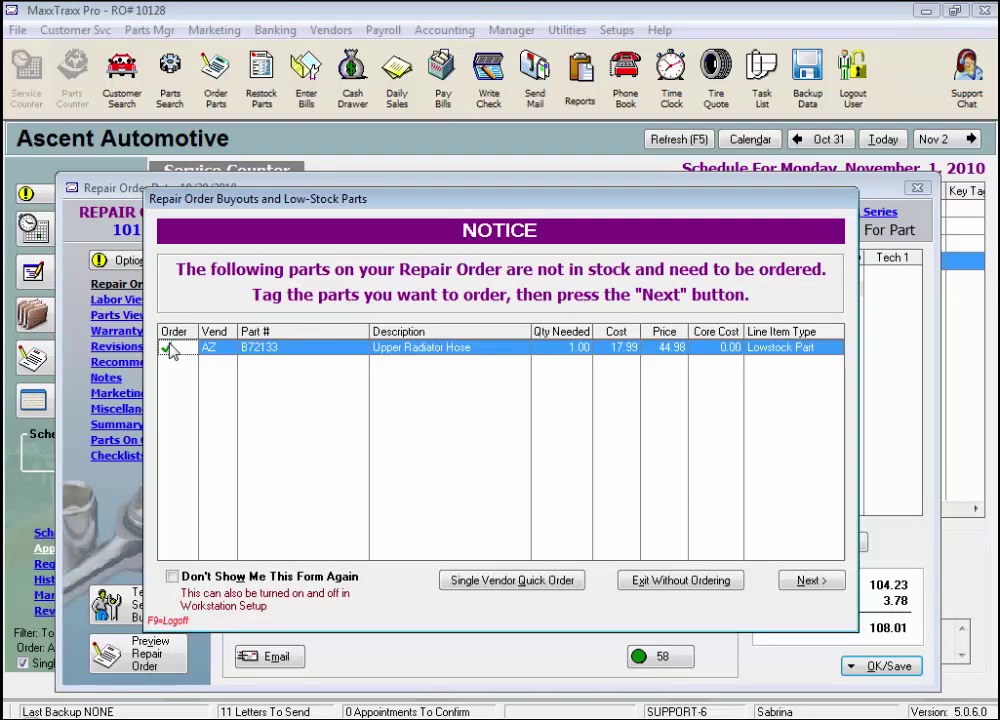
{"action": "left_click", "coordinate": [812, 581]}
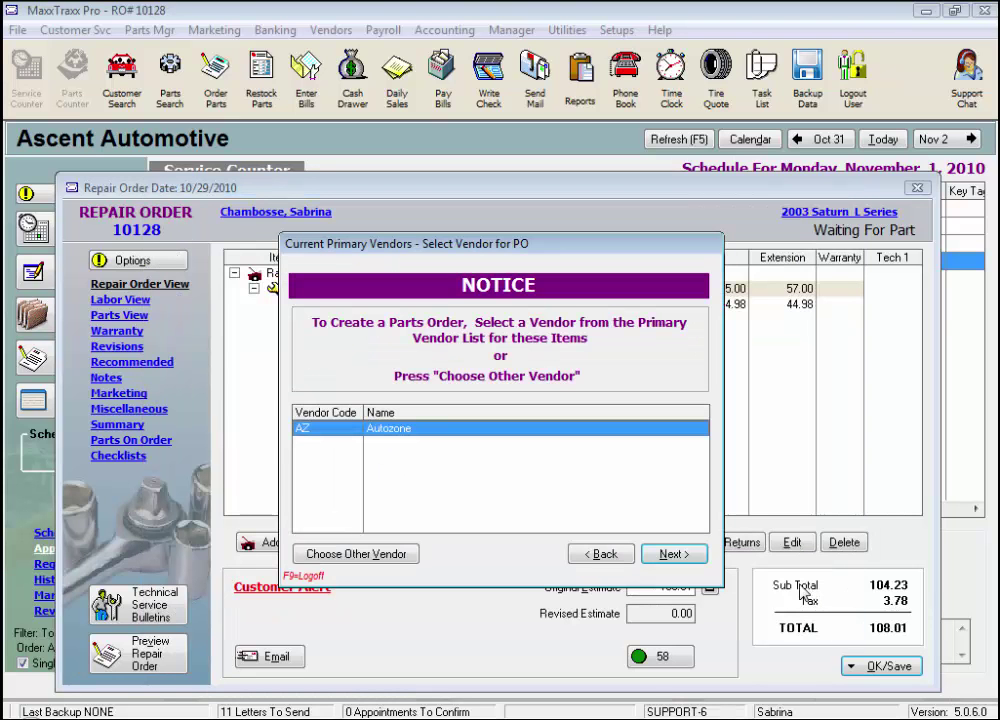
{"action": "left_click", "coordinate": [678, 556]}
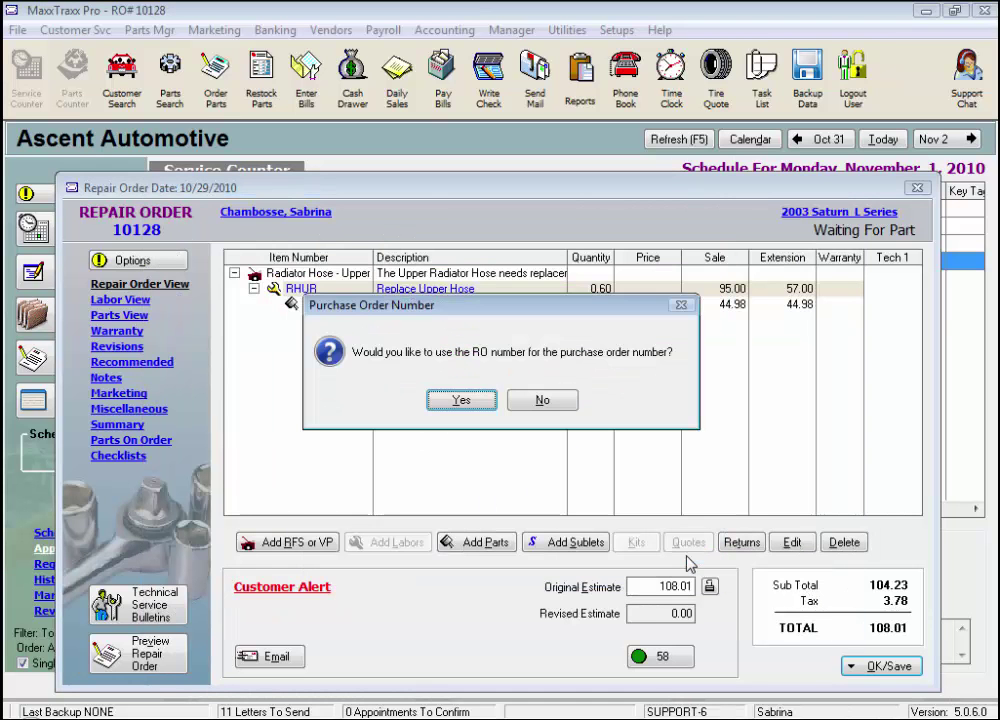
Use the RO number for purchase order 10128-1 and bring up its save options
{"action": "left_click", "coordinate": [460, 400]}
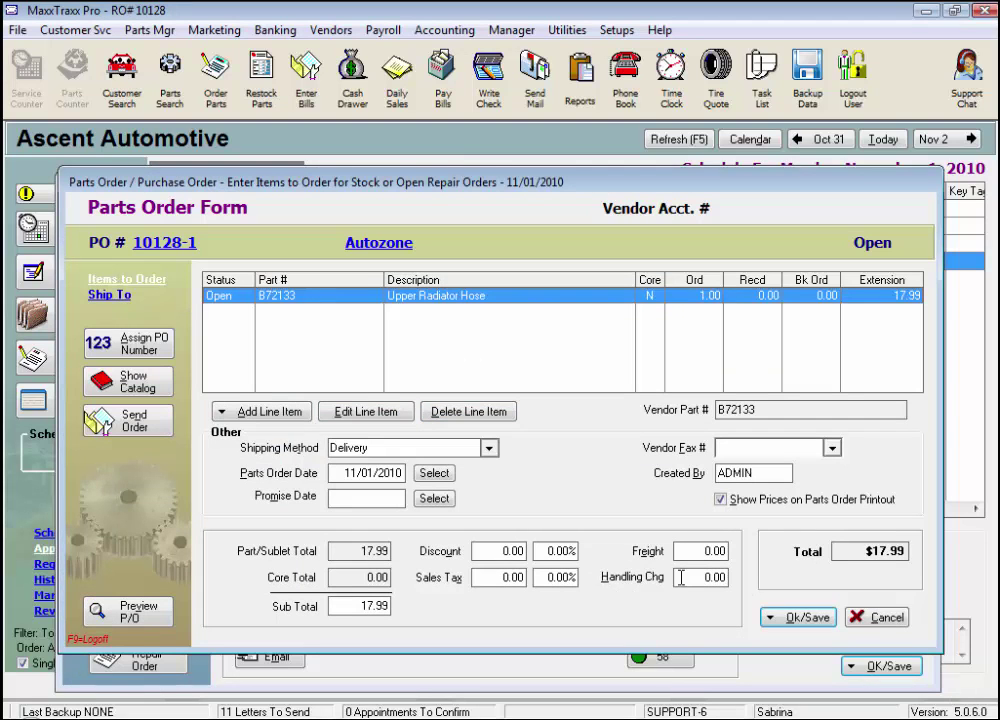
{"action": "left_click", "coordinate": [810, 618]}
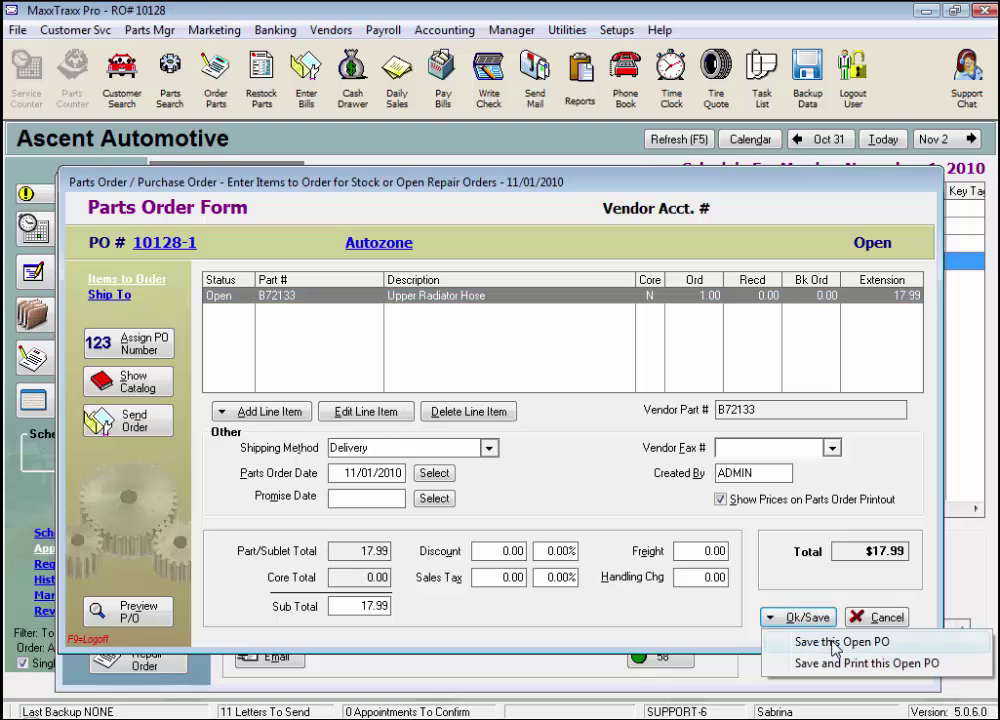